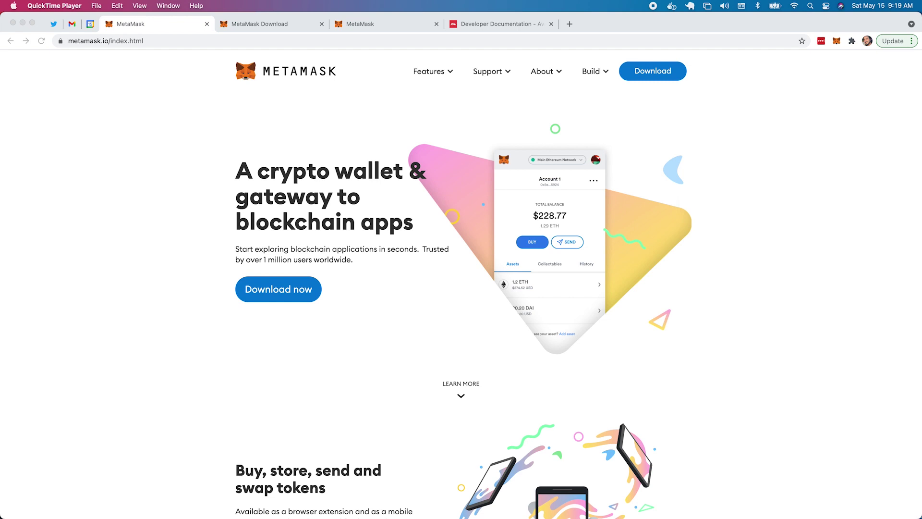
Step: Bring the Chrome window showing the MetaMask website to the front
{"action": "left_click", "coordinate": [248, 22]}
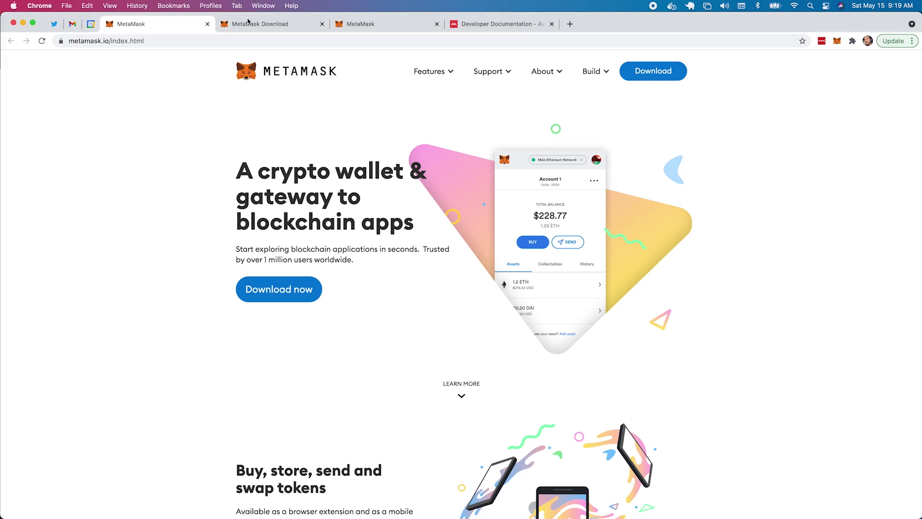
Step: Switch from the MetaMask download tab to the wallet home showing Account 1 with 0 ETH
{"action": "left_click", "coordinate": [256, 25]}
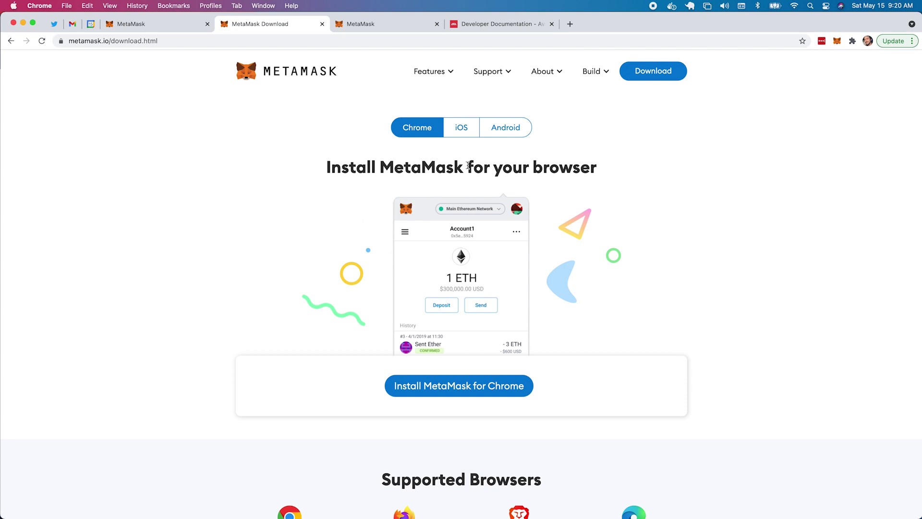
{"action": "left_click", "coordinate": [376, 30]}
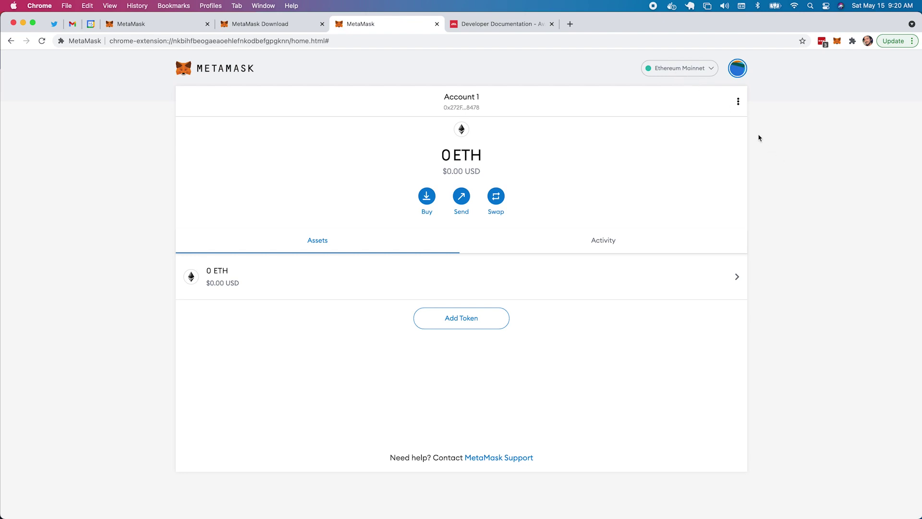
Step: Choose Custom RPC from the Ethereum Mainnet network list to add a new network
{"action": "left_click", "coordinate": [704, 68]}
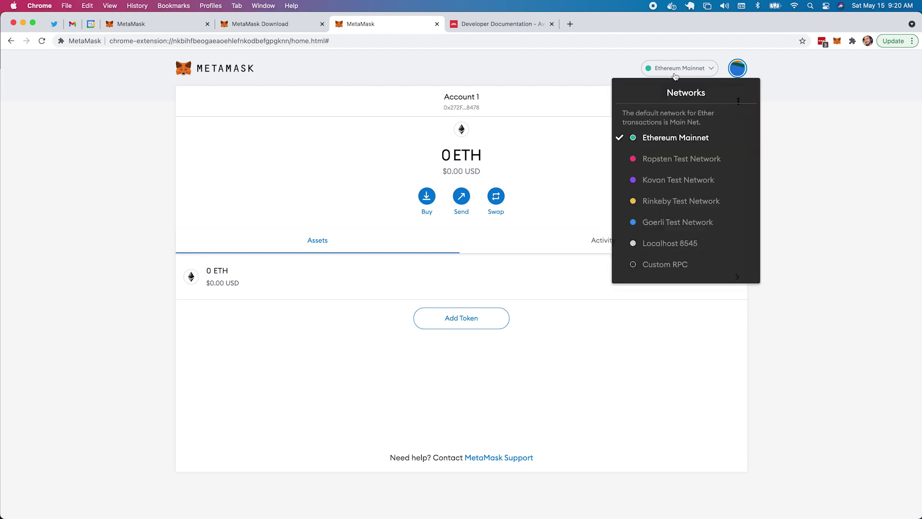
{"action": "left_click", "coordinate": [668, 264]}
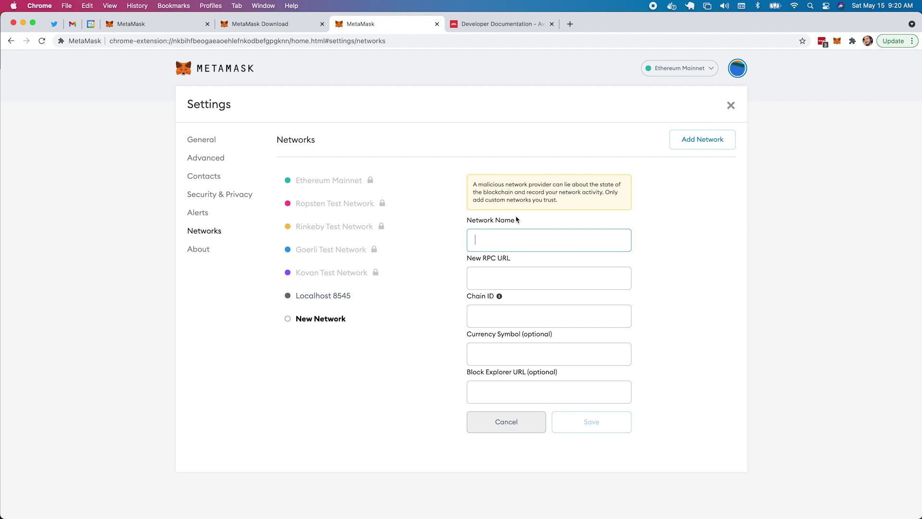
Step: Enter network name Avalanche, the C-Chain RPC URL and chain ID 43114
{"action": "left_click", "coordinate": [513, 241]}
{"action": "left_click", "coordinate": [521, 295]}
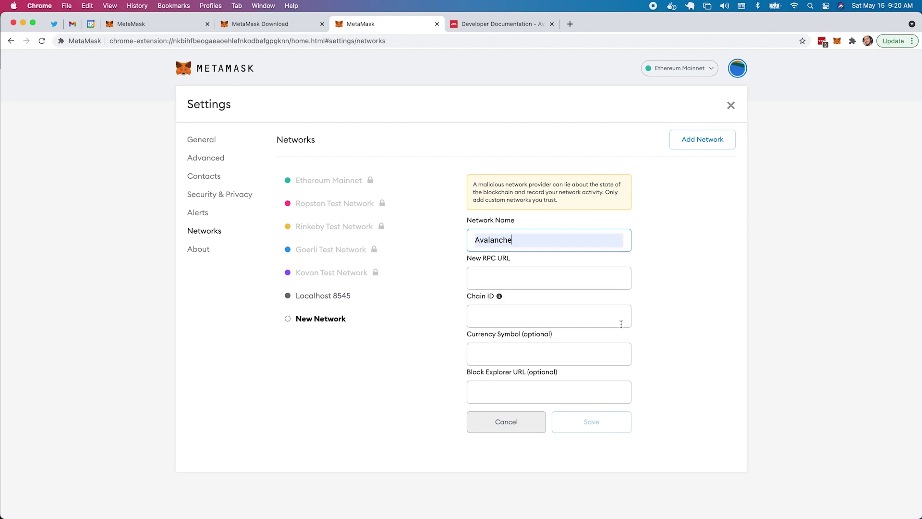
{"action": "left_click", "coordinate": [527, 278]}
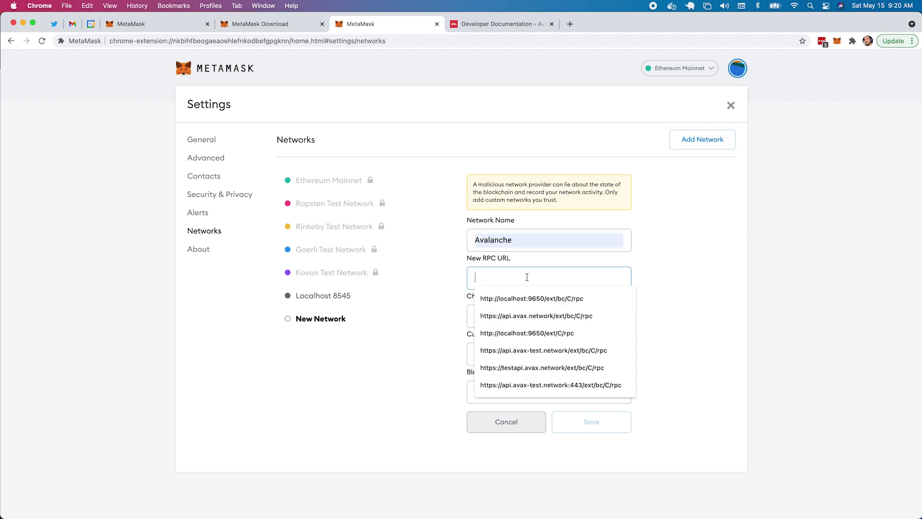
{"action": "left_click", "coordinate": [532, 315]}
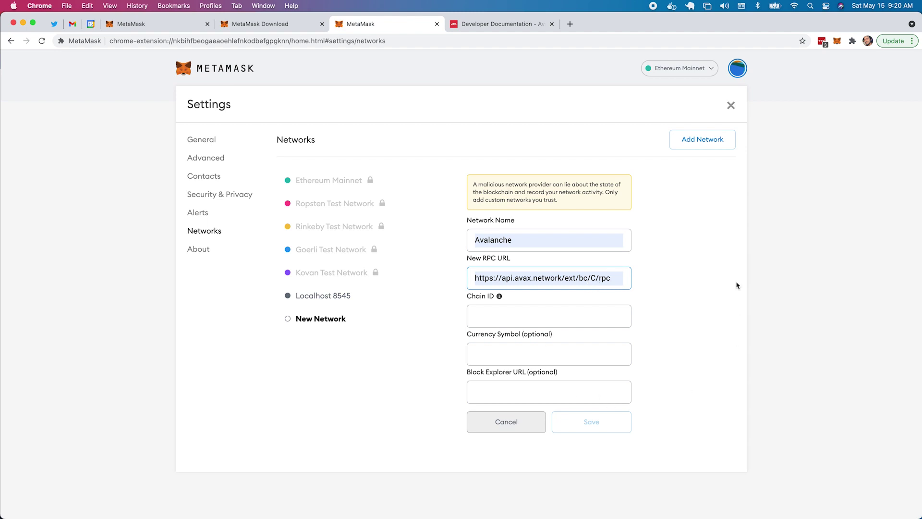
{"action": "left_click", "coordinate": [536, 314]}
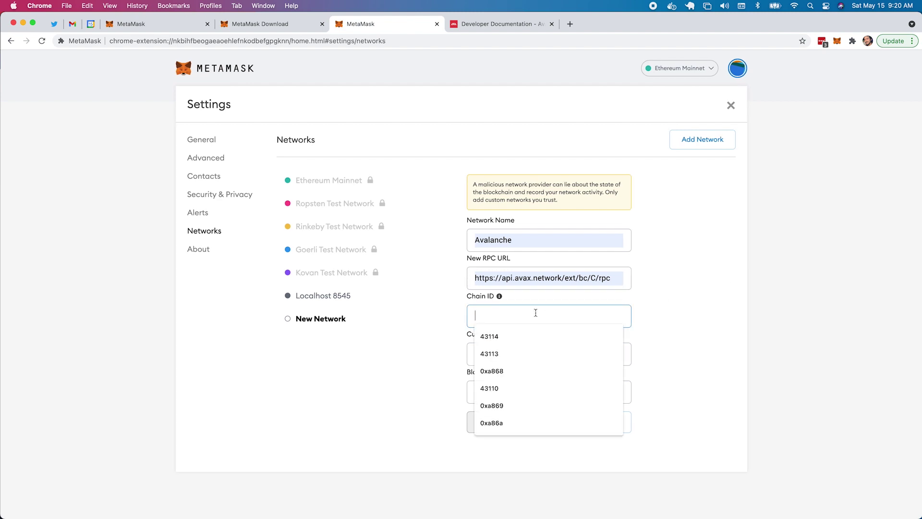
{"action": "left_click", "coordinate": [519, 339]}
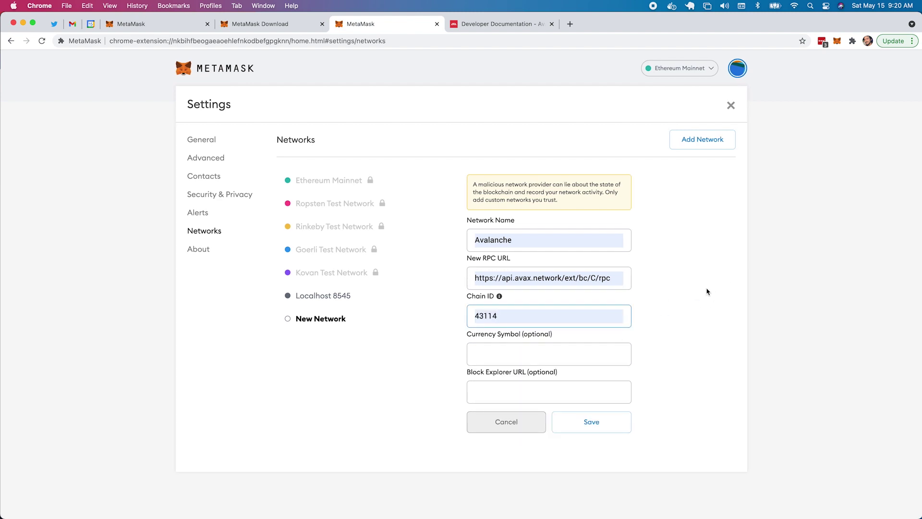
Step: Add currency symbol AVAX and the C-Chain explorer URL, then save the network
{"action": "left_click", "coordinate": [516, 352]}
{"action": "left_click", "coordinate": [504, 392]}
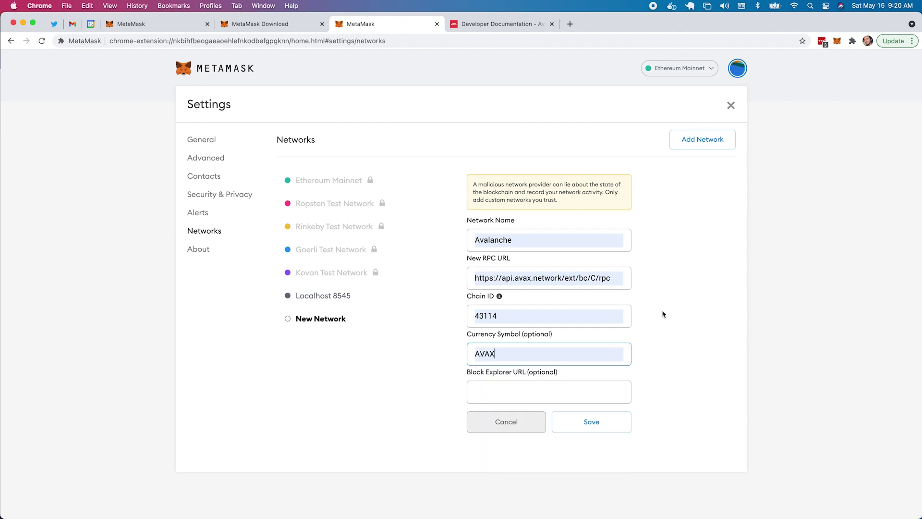
{"action": "left_click", "coordinate": [538, 388]}
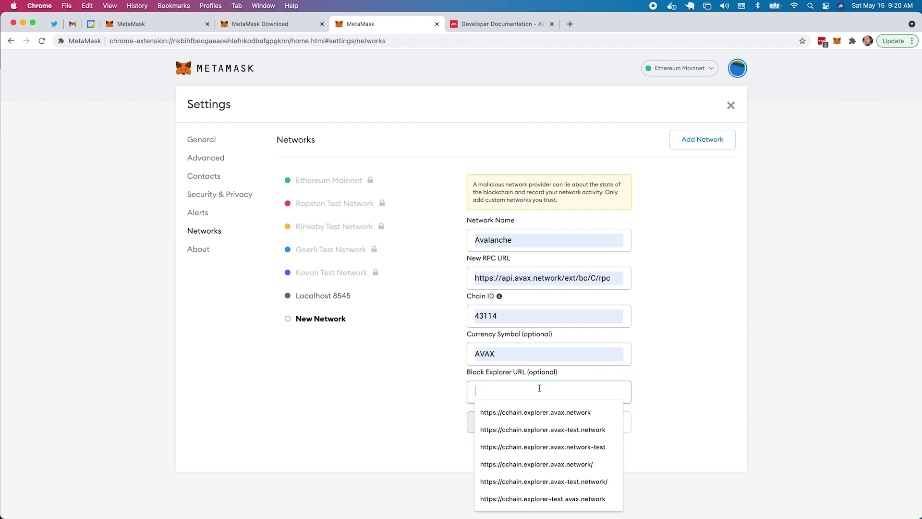
{"action": "left_click", "coordinate": [548, 419]}
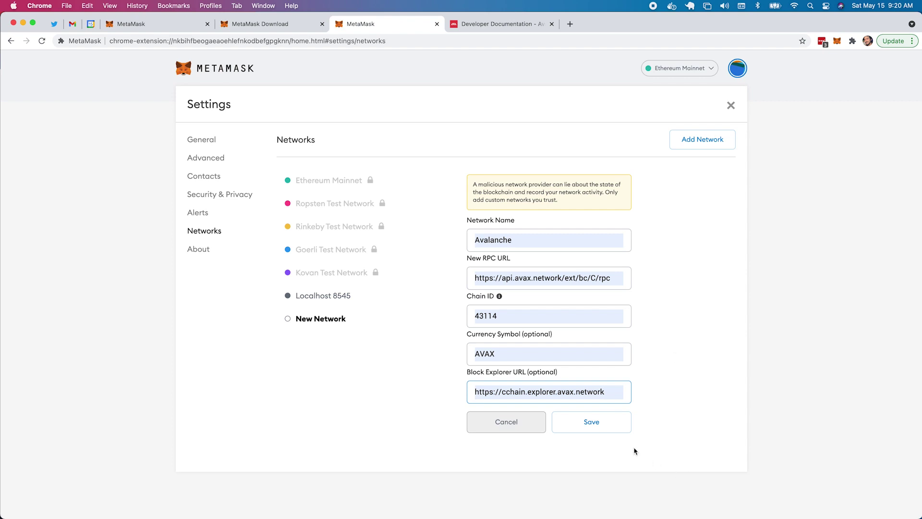
{"action": "left_click", "coordinate": [610, 430]}
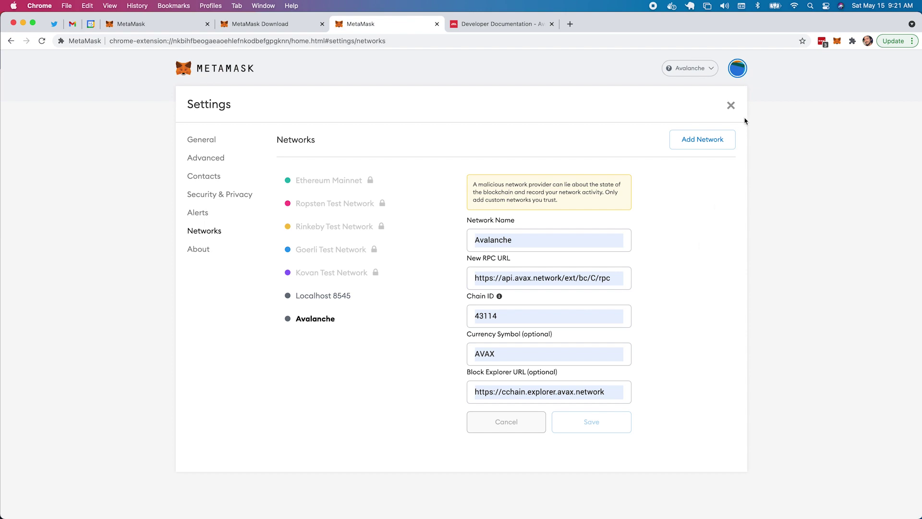
Step: Return to the 0 AVAX wallet home and copy the account address
{"action": "left_click", "coordinate": [731, 106]}
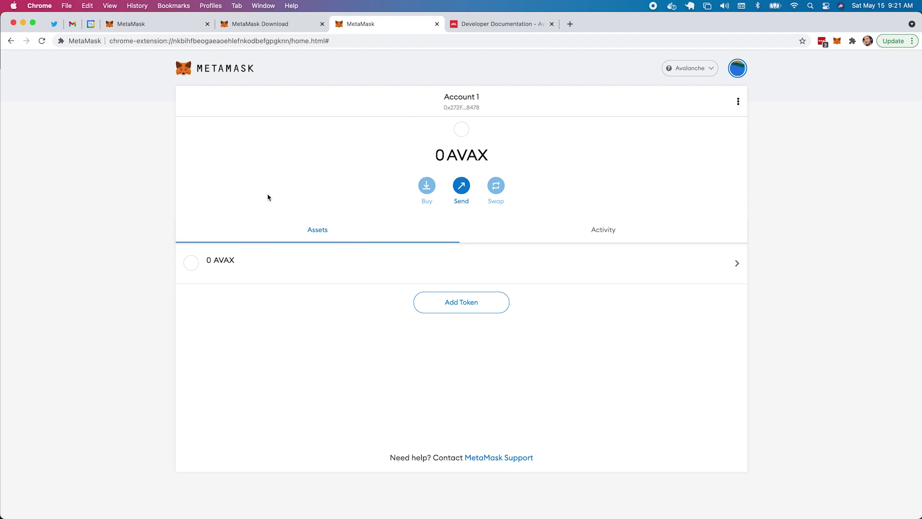
{"action": "left_click", "coordinate": [457, 108]}
{"action": "left_click", "coordinate": [704, 70]}
Step: Choose Custom RPC from the network list to begin another custom network
{"action": "left_click", "coordinate": [686, 287]}
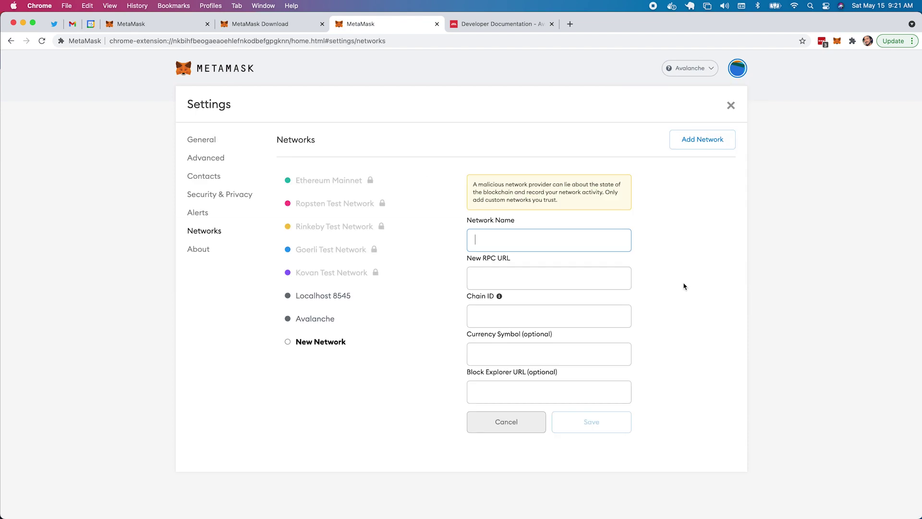